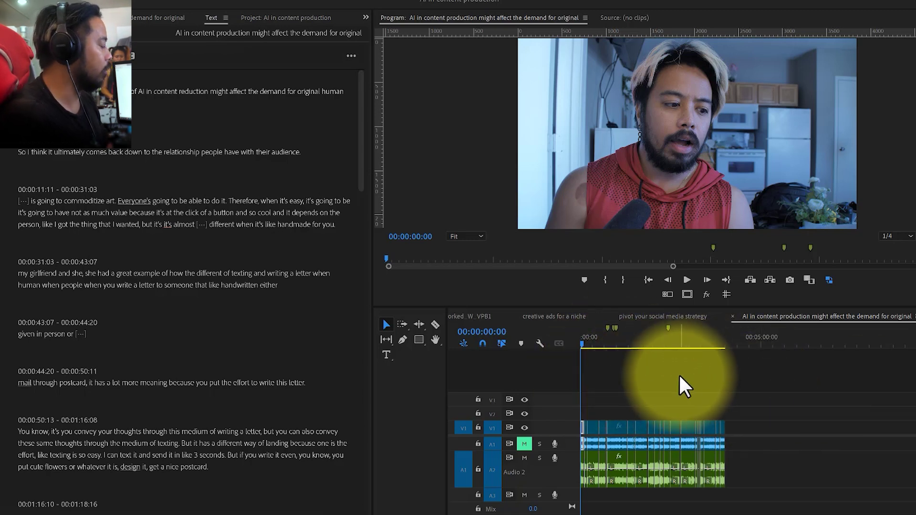
Scroll the transcript, close the transcript export window and open the AI In Content Production folder.
{"action": "scroll", "coordinate": [184, 266], "scroll_direction": "down", "scroll_amount": 5}
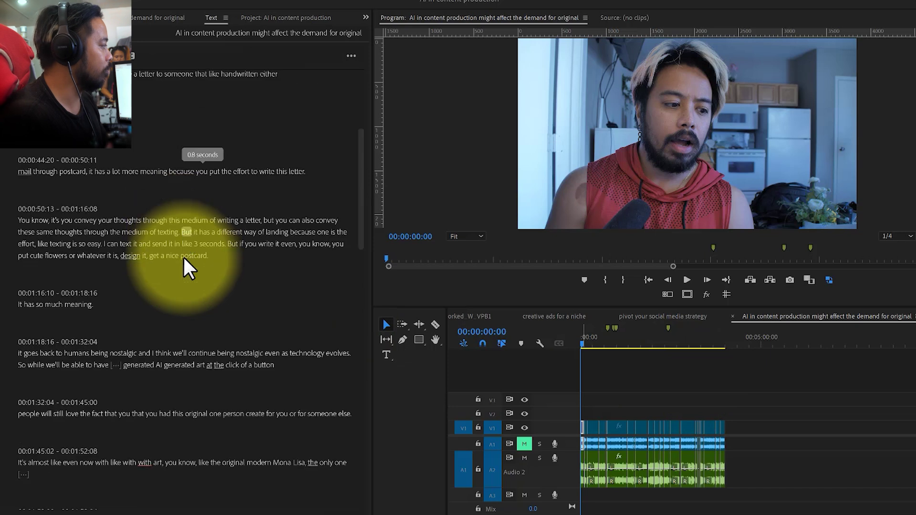
{"action": "scroll", "coordinate": [219, 409], "scroll_direction": "down", "scroll_amount": 6}
{"action": "scroll", "coordinate": [219, 409], "scroll_direction": "up", "scroll_amount": 6}
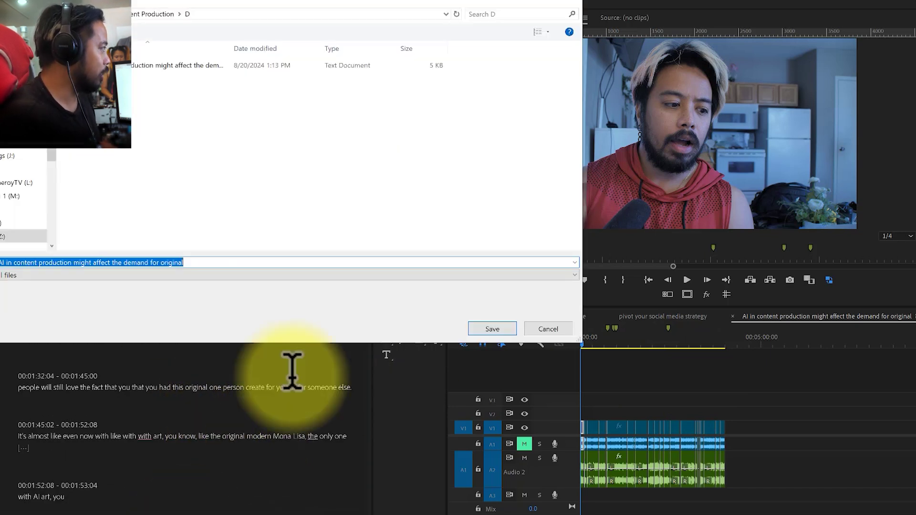
{"action": "left_click", "coordinate": [545, 333]}
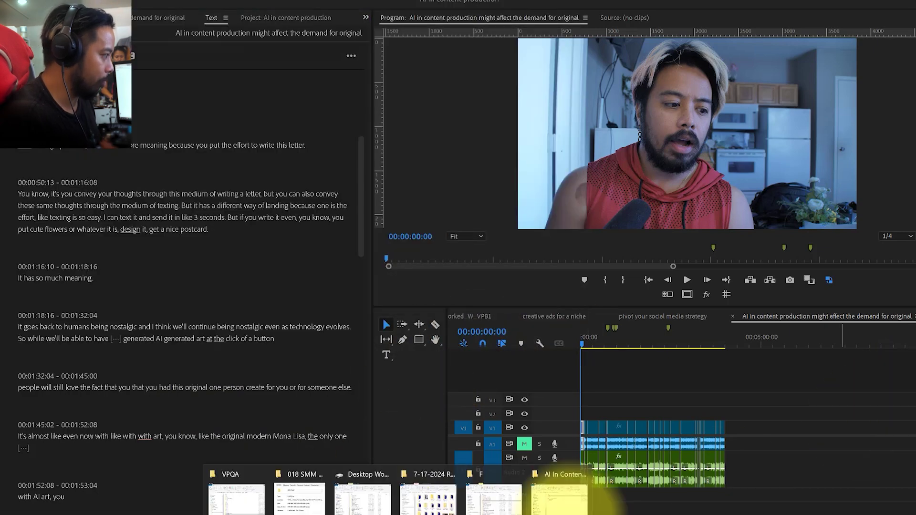
{"action": "key", "text": "super+e"}
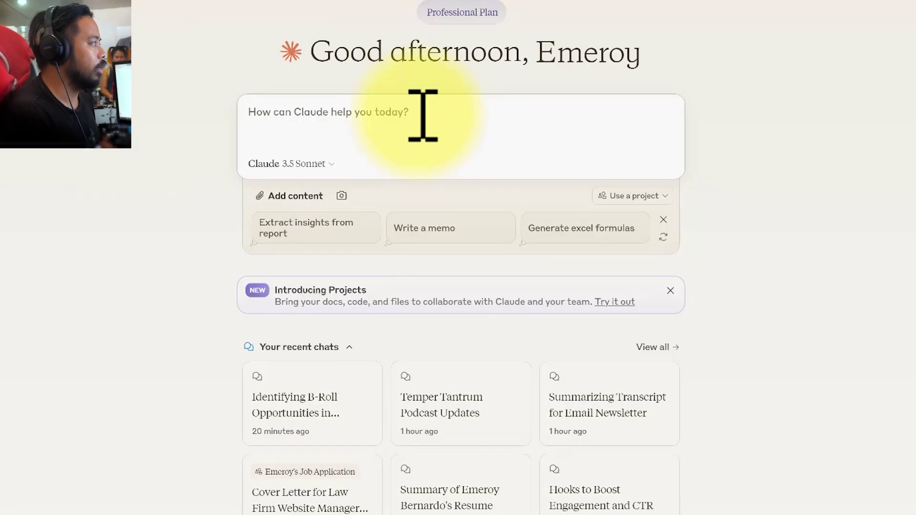
Send Claude the prompt asking which transcript parts could use b-roll, with timestamps.
{"action": "type", "text": "which parts of this transcript do you think could potentially use b-roll? include time stamps"}
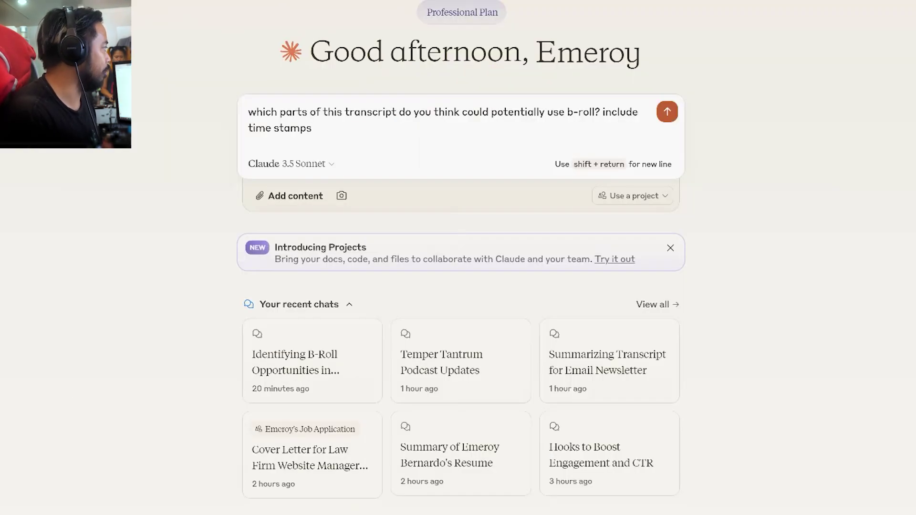
{"action": "left_click", "coordinate": [665, 114]}
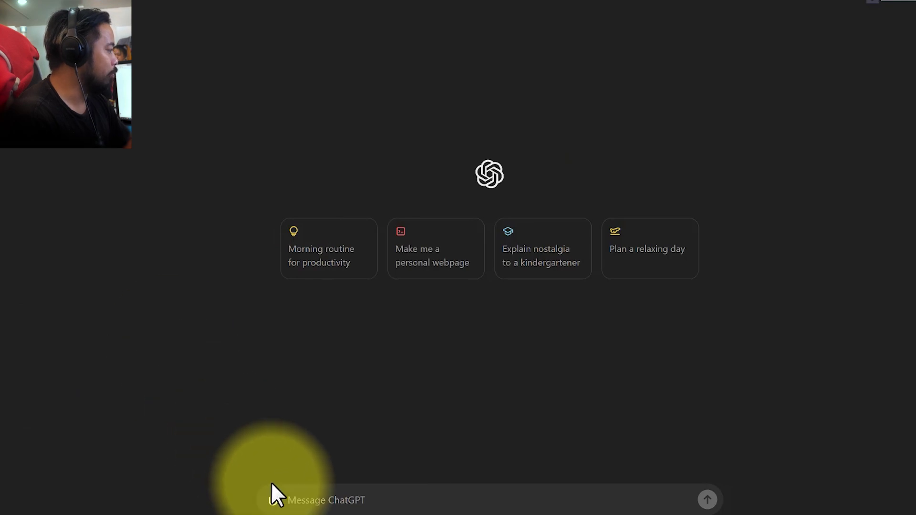
Send ChatGPT the same b-roll timestamp prompt with the transcript file attached.
{"action": "type", "text": "which parts of this transcript do you think could potentially use b-roll? include time stamps"}
{"action": "left_click_drag", "start_coordinate": [414, 514], "coordinate": [416, 479]}
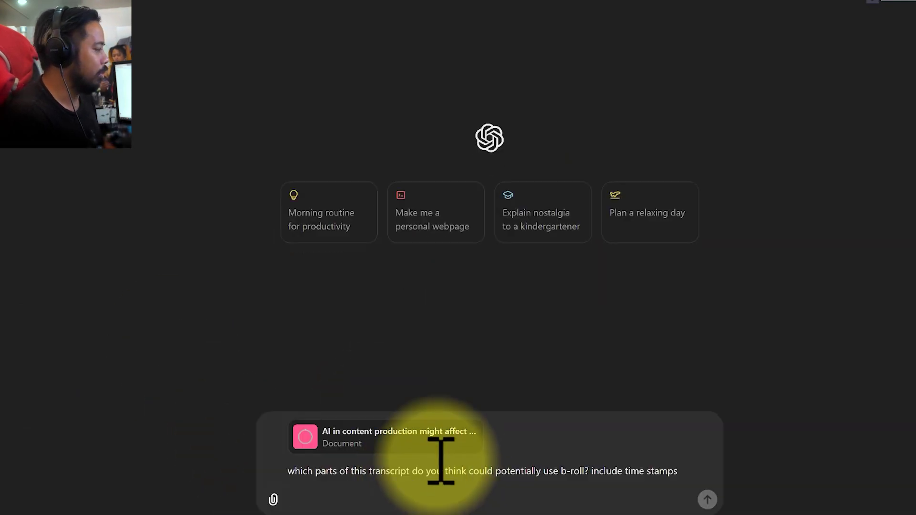
{"action": "left_click", "coordinate": [708, 500]}
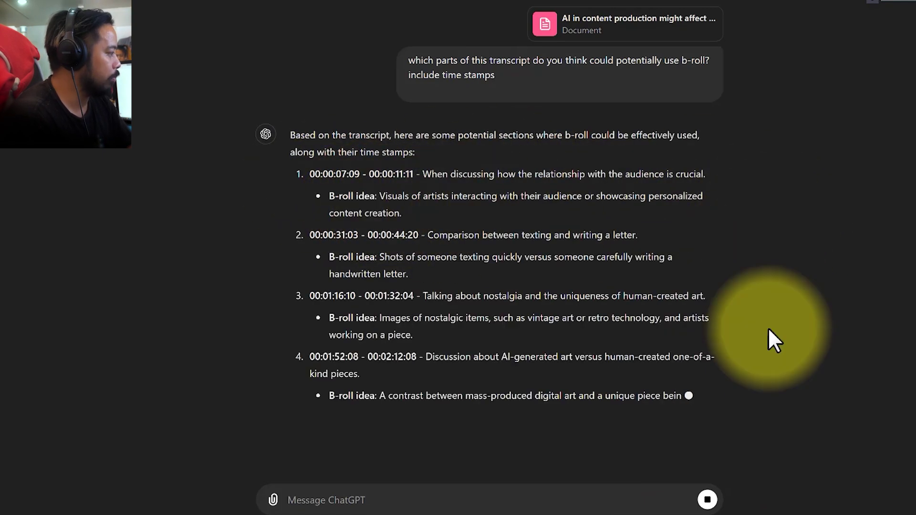
{"action": "key", "text": "alt+Tab"}
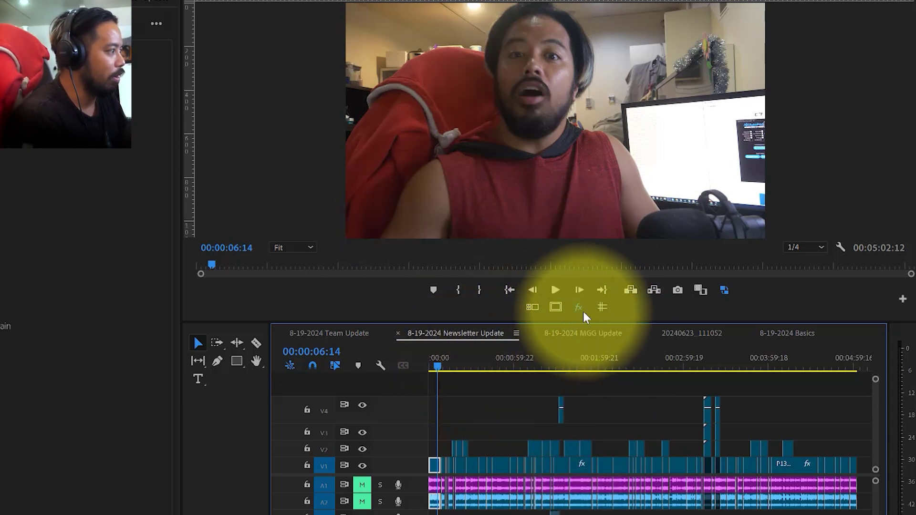
Scrub the Newsletter Update sequence to about 00:01:23:21 to preview the dance footage.
{"action": "left_click_drag", "start_coordinate": [515, 357], "coordinate": [549, 361]}
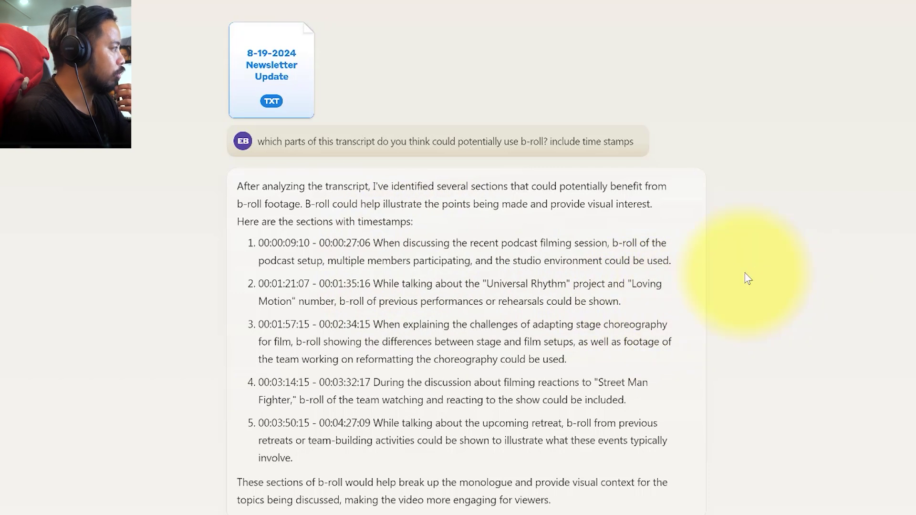
Compare the podcast-filming and Street Man Fighter suggestions against the timeline at 00:01:15 and 00:03:16:12.
{"action": "left_click_drag", "start_coordinate": [389, 243], "coordinate": [678, 265]}
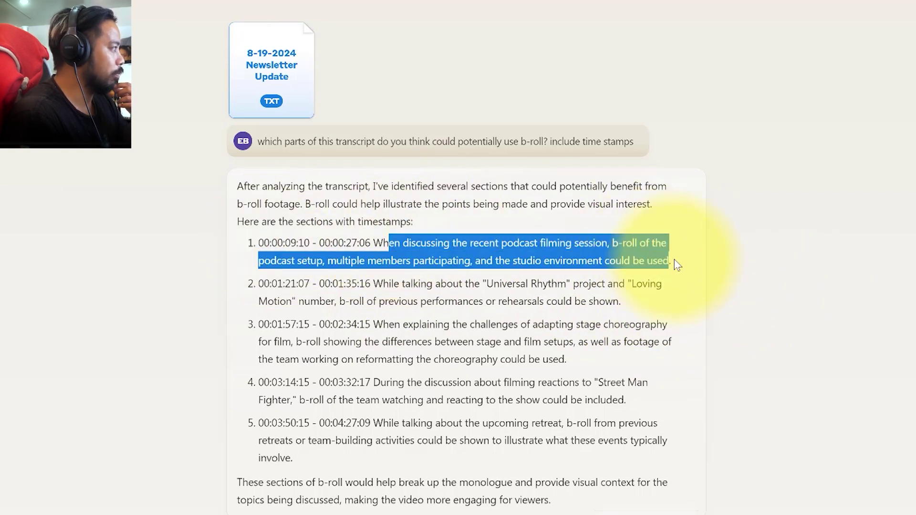
{"action": "left_click", "coordinate": [787, 306]}
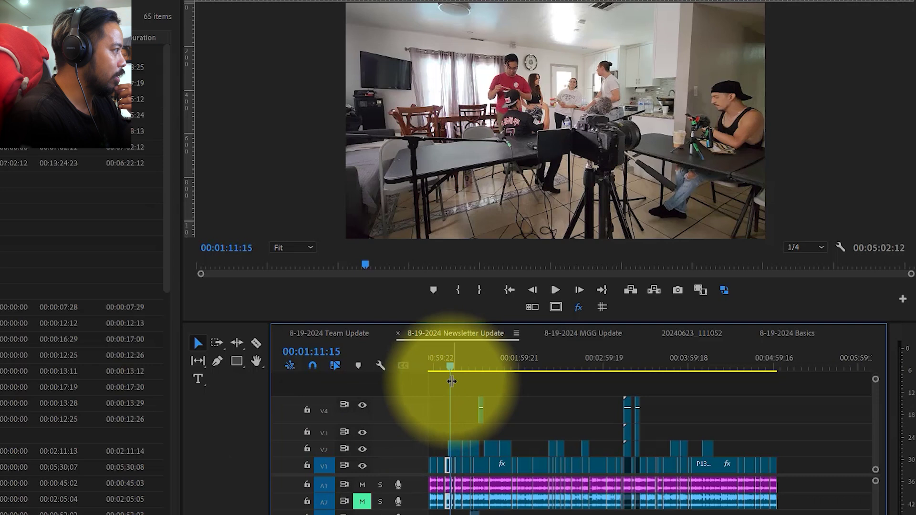
{"action": "left_click", "coordinate": [455, 368]}
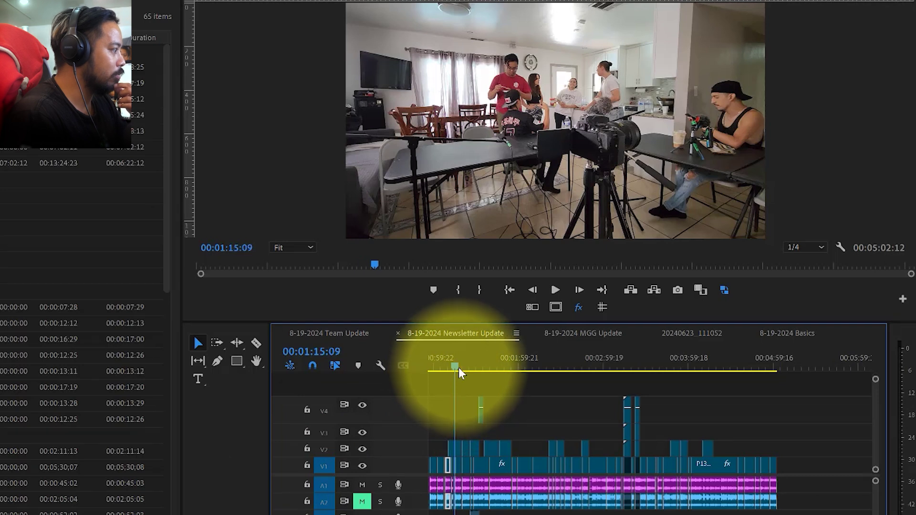
{"action": "mouse_move", "coordinate": [459, 367]}
{"action": "left_mouse_down"}
{"action": "mouse_move", "coordinate": [468, 359]}
{"action": "mouse_move", "coordinate": [465, 367]}
{"action": "left_mouse_up"}
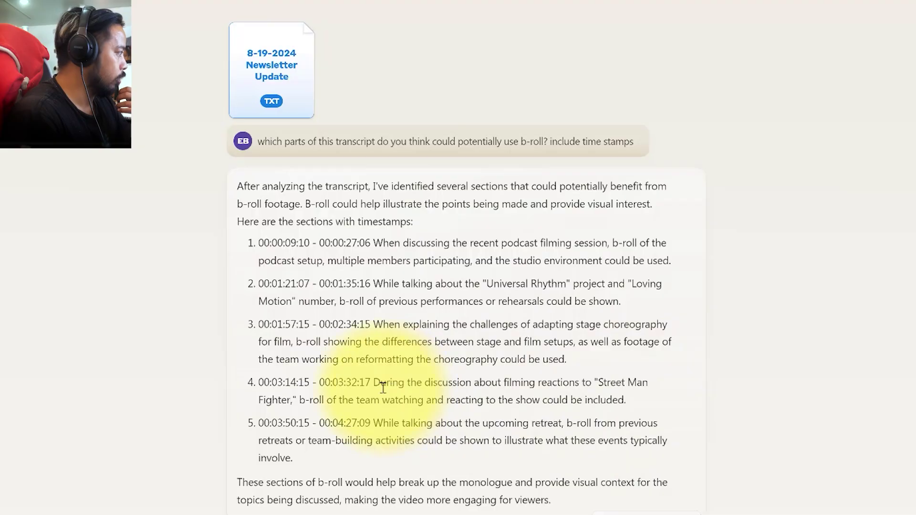
{"action": "left_click_drag", "start_coordinate": [380, 382], "coordinate": [626, 401]}
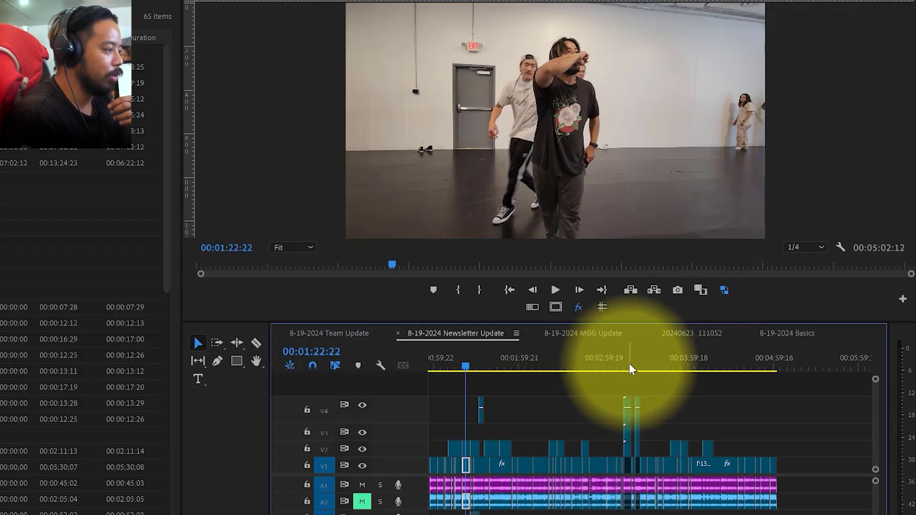
{"action": "left_click", "coordinate": [629, 365]}
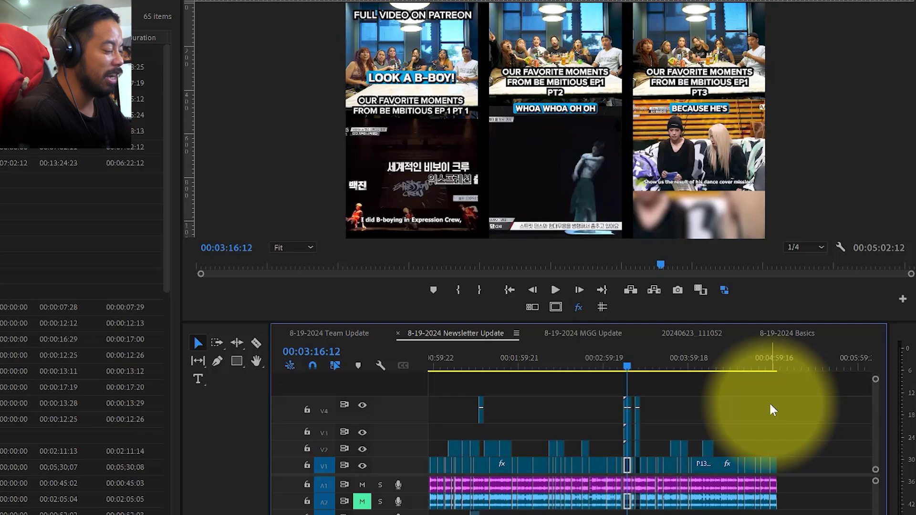
Check the retreat suggestion, then review the timeline footage from 00:03:48 to about 00:04:09.
{"action": "key", "text": "alt+Tab"}
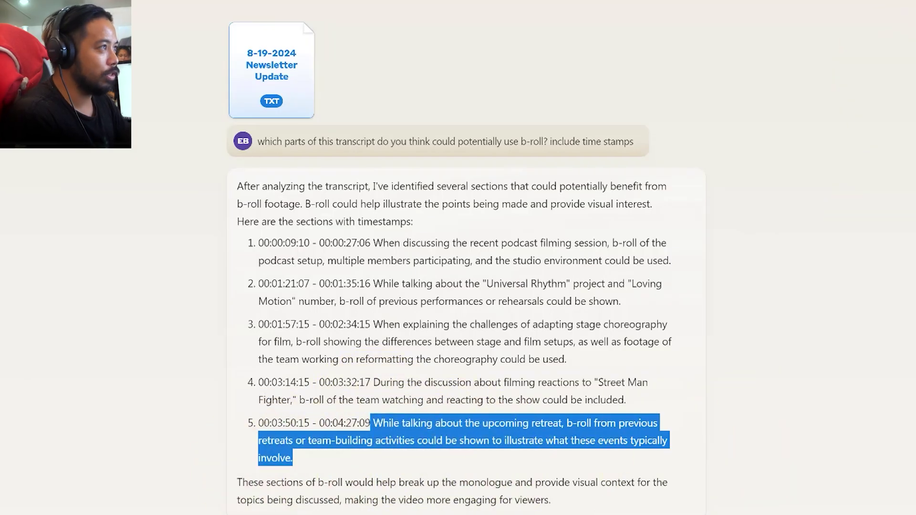
{"action": "key", "text": "alt+Tab"}
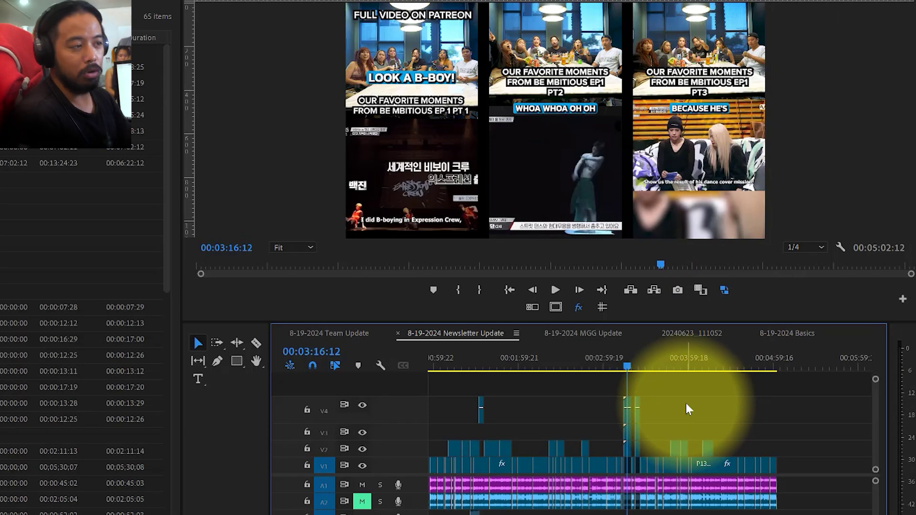
{"action": "left_click", "coordinate": [674, 368]}
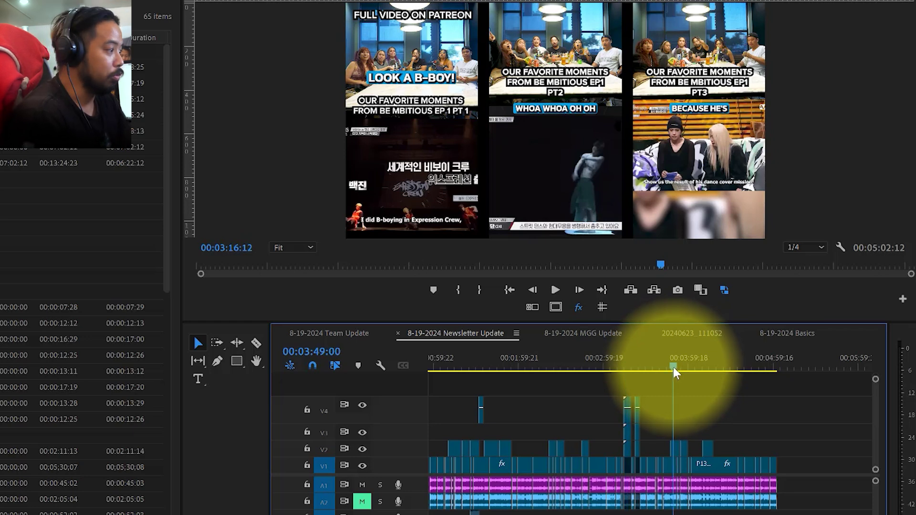
{"action": "left_click", "coordinate": [676, 365]}
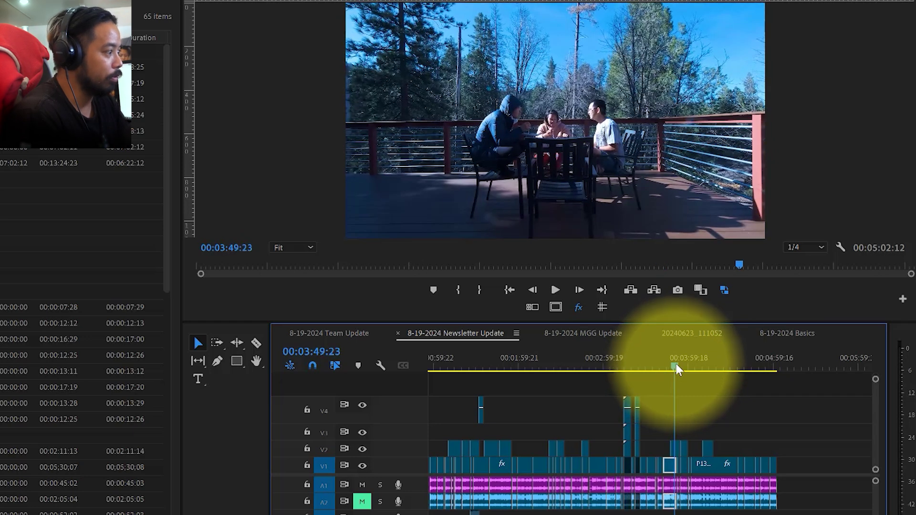
{"action": "left_click", "coordinate": [362, 485]}
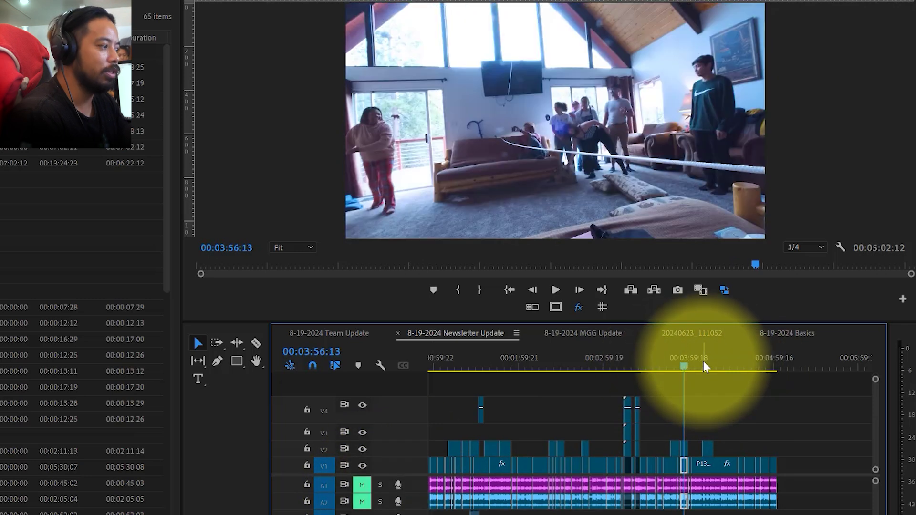
{"action": "left_click", "coordinate": [703, 362]}
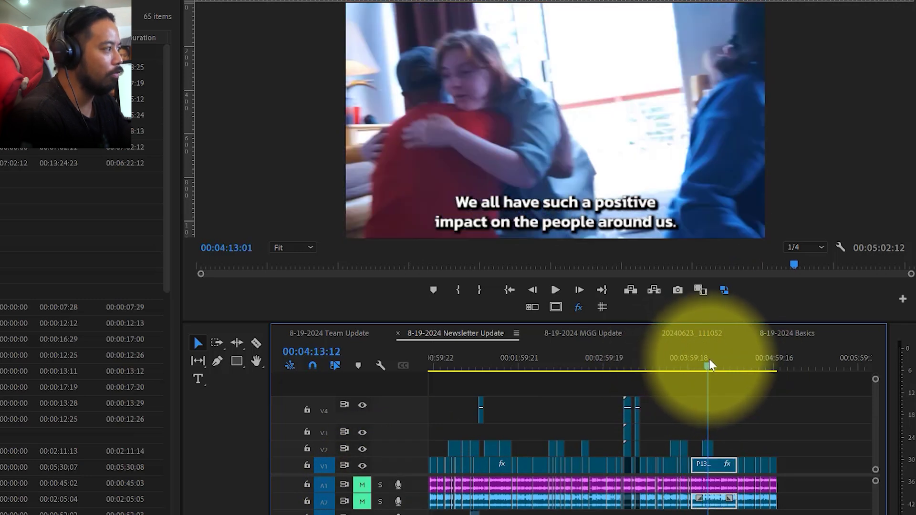
{"action": "left_click_drag", "start_coordinate": [710, 362], "coordinate": [686, 376]}
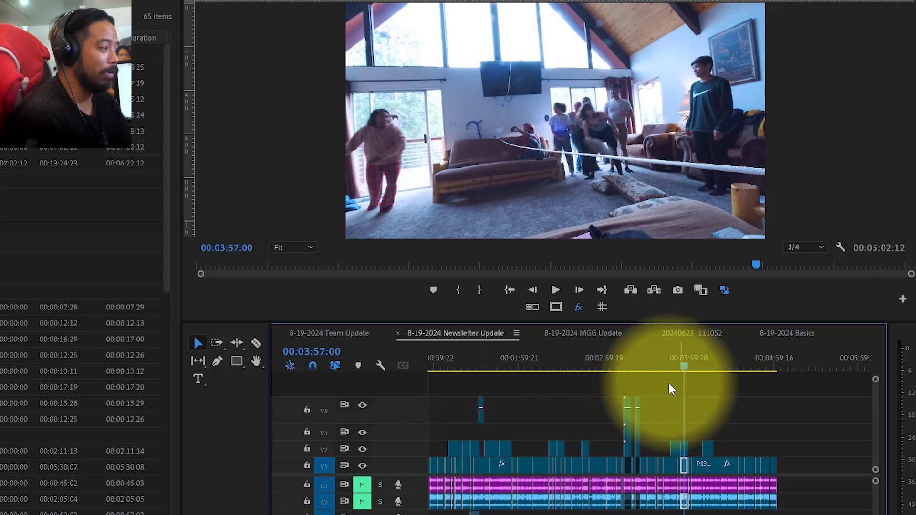
Move the playhead back to the very start of the sequence.
{"action": "left_click_drag", "start_coordinate": [450, 368], "coordinate": [616, 370]}
{"action": "scroll", "coordinate": [423, 405], "scroll_direction": "up", "scroll_amount": 1}
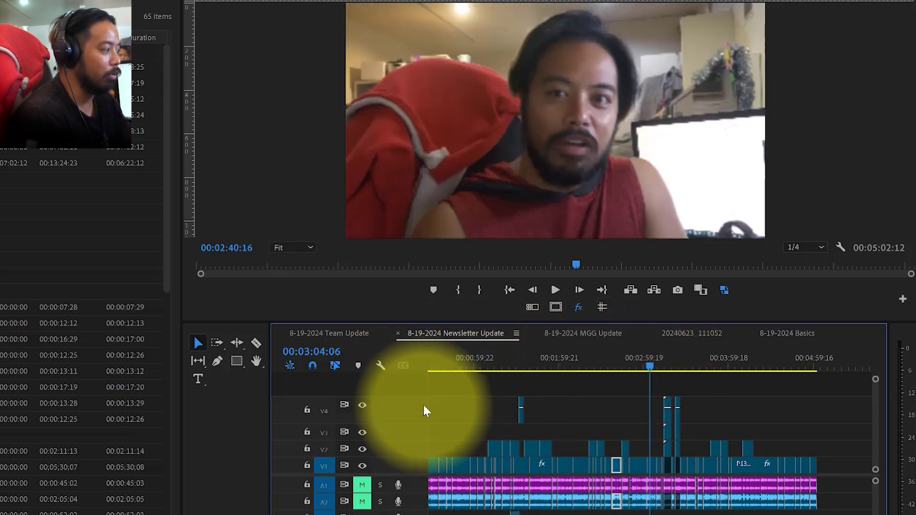
{"action": "key", "text": "Home"}
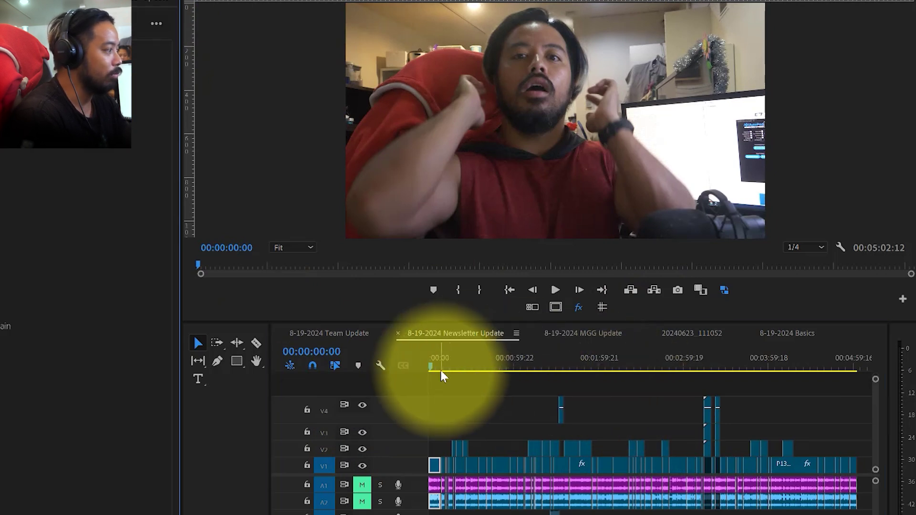
Preview the sequence's opening 34 seconds, then deselect the retreat suggestion in Claude.
{"action": "left_click_drag", "start_coordinate": [440, 370], "coordinate": [532, 359]}
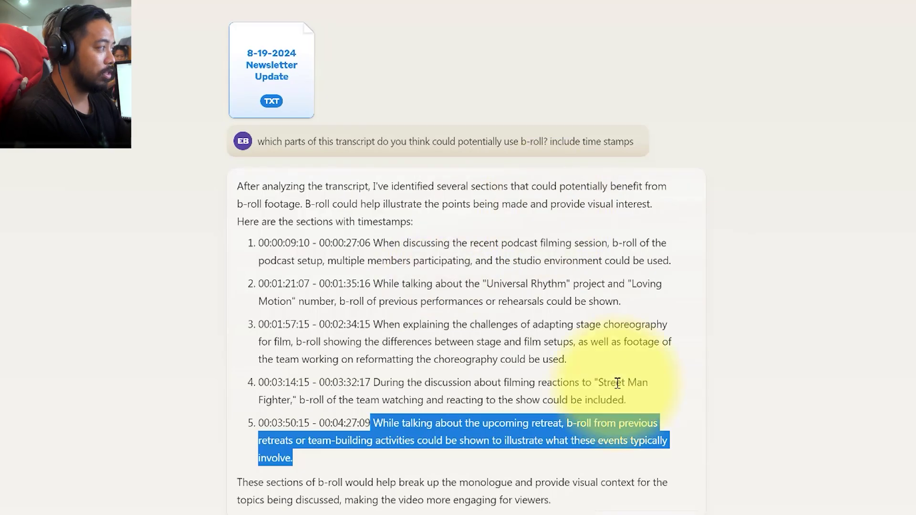
{"action": "left_click", "coordinate": [788, 320]}
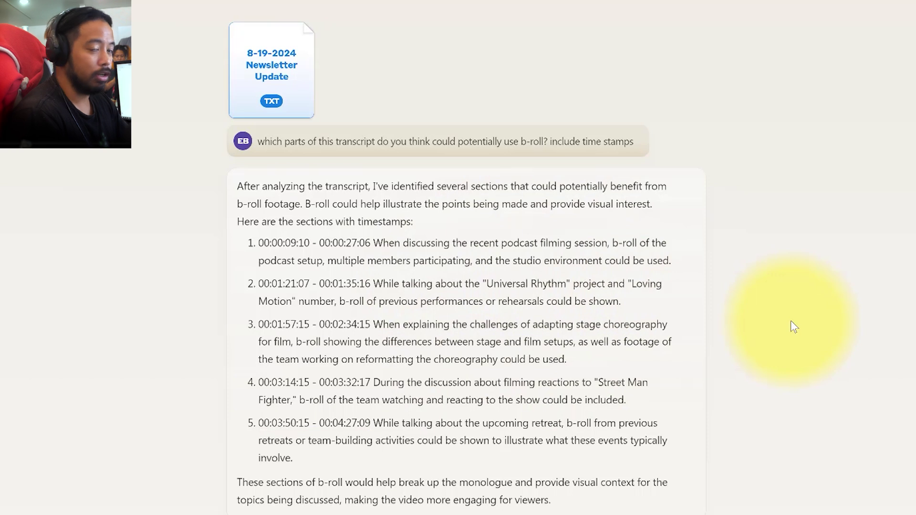